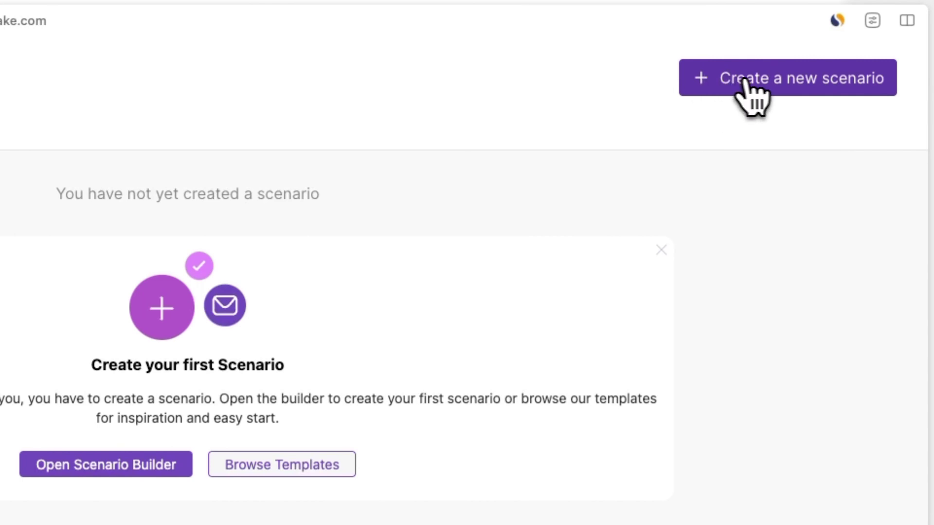
# Start a new blank scenario from the Make Scenarios page
pyautogui.click(745, 80)
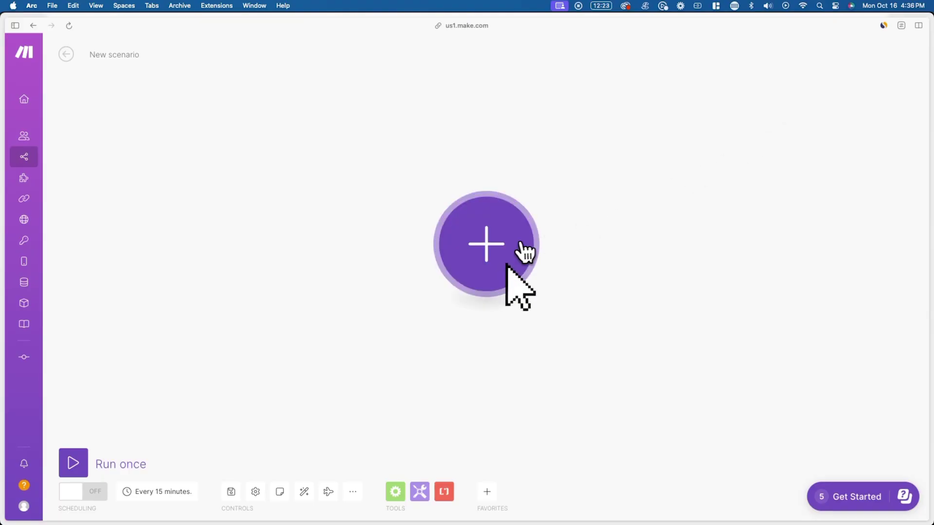
# Add a beehiiv Watch for Upgrades trigger with a new webhook named 'New premium subscriber'
pyautogui.click(504, 248)
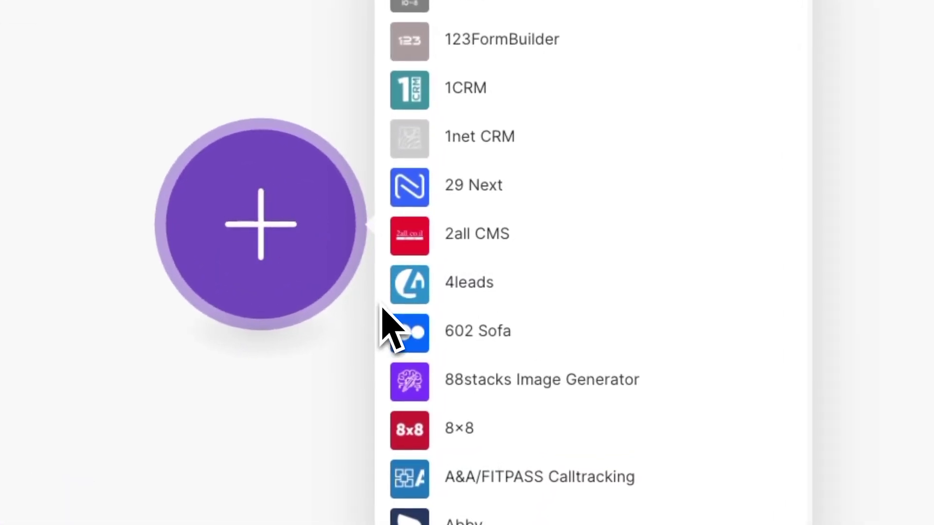
pyautogui.write('beehiiv')
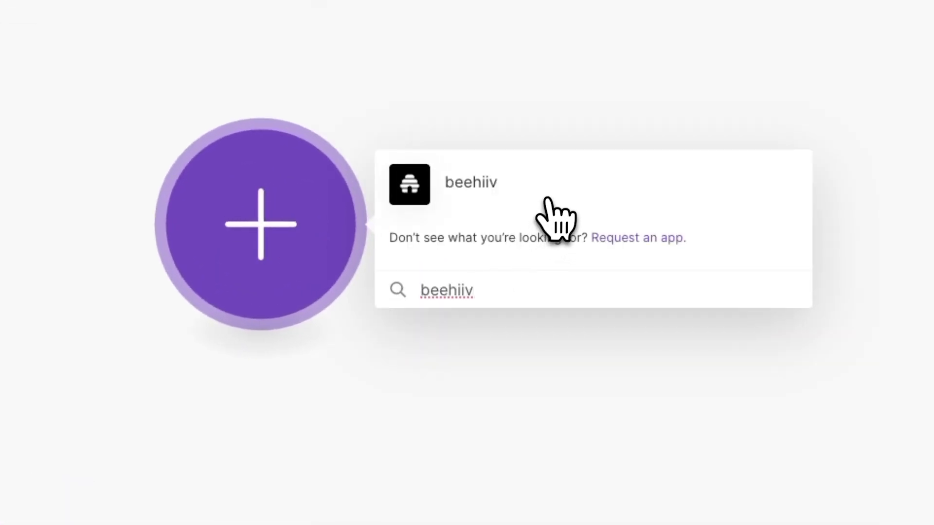
pyautogui.click(548, 199)
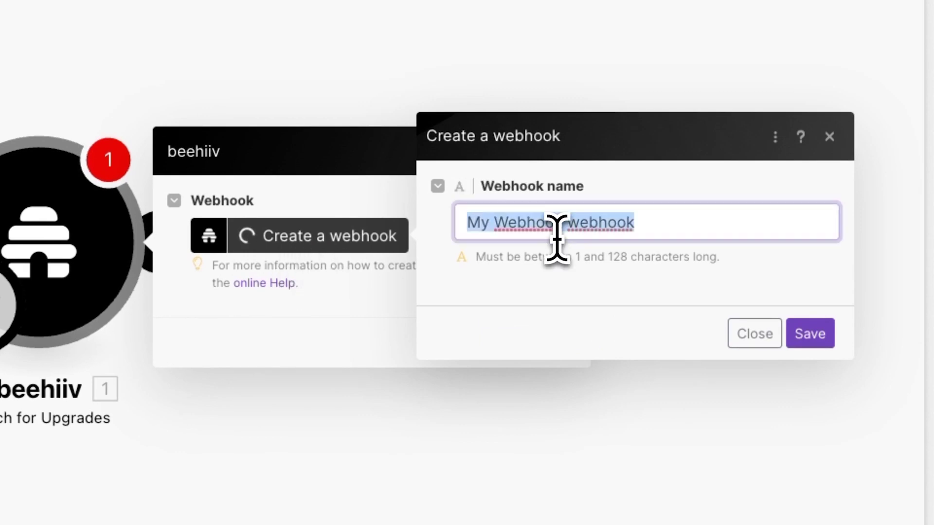
pyautogui.write('New premium subscriber')
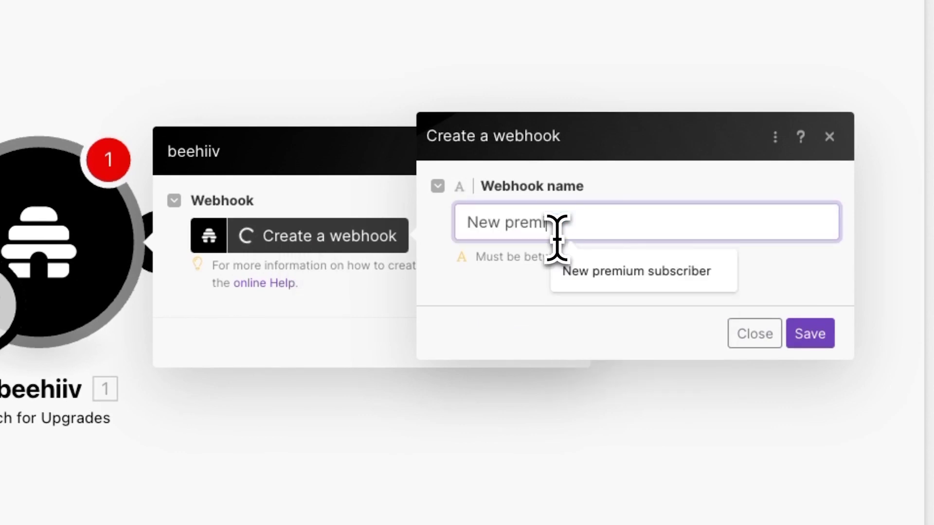
pyautogui.click(808, 334)
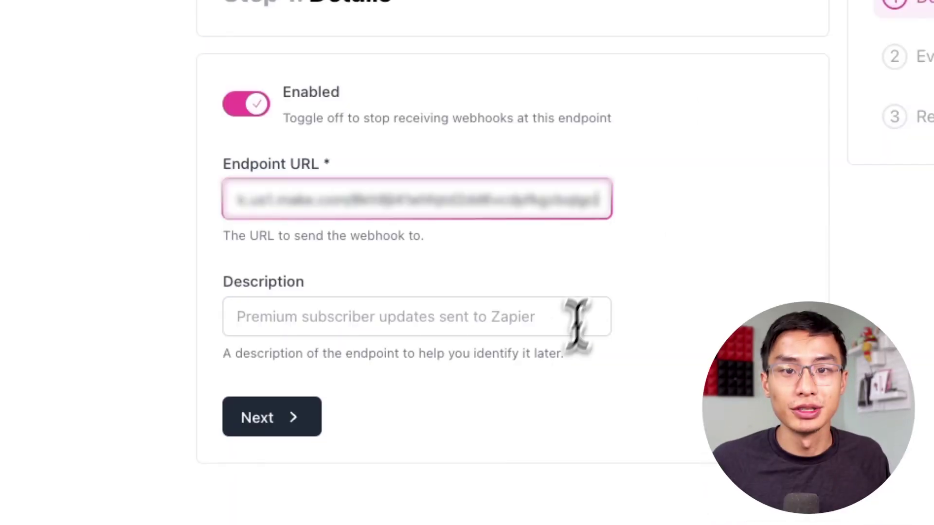
# Describe the beehiiv endpoint as 'New premium subscriber' and subscribe it to subscription.upgraded events
pyautogui.click(547, 324)
pyautogui.write('New premium subscriber')
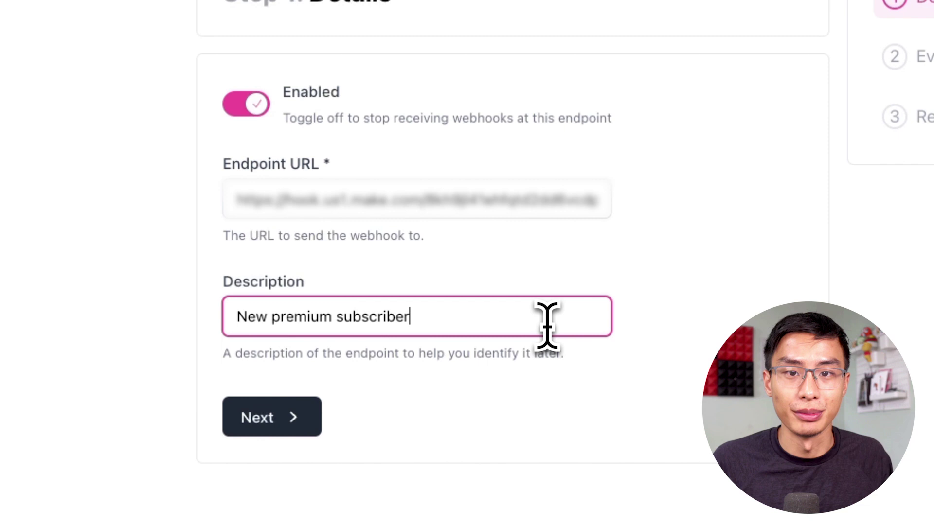
pyautogui.click(281, 428)
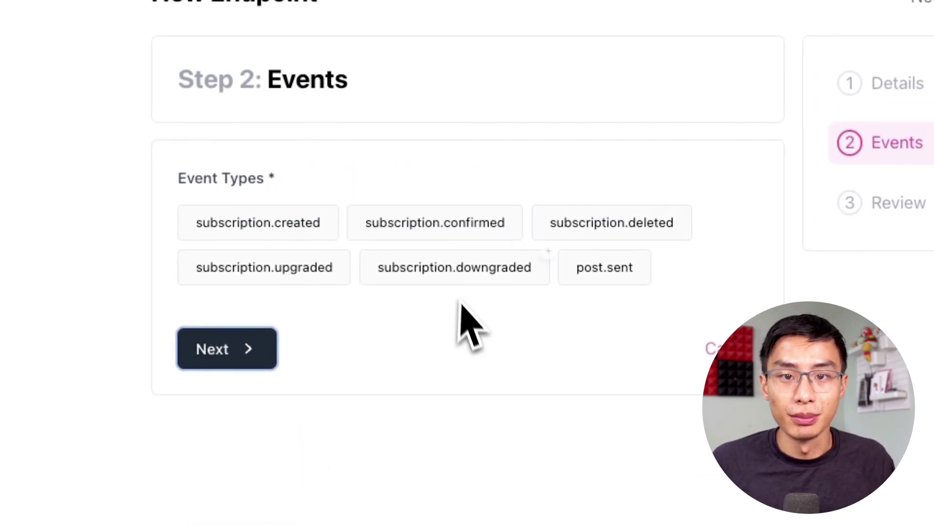
pyautogui.click(333, 276)
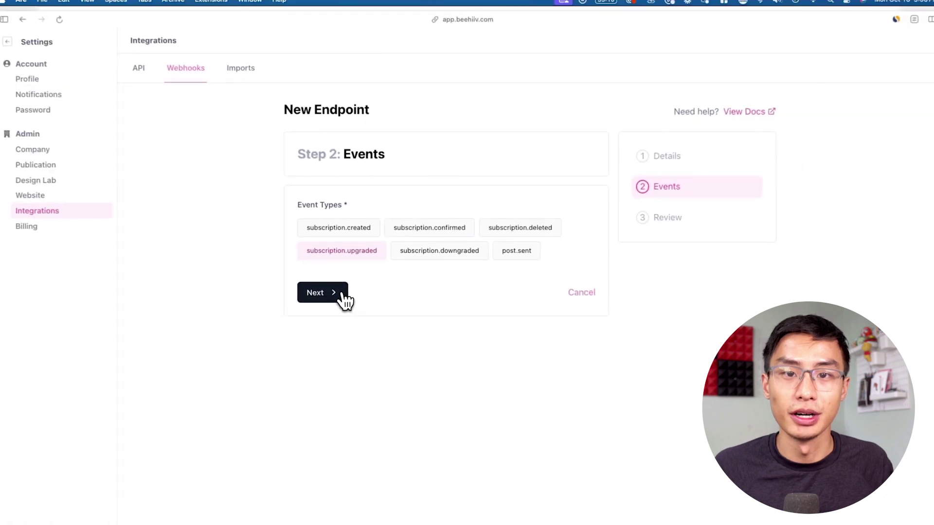
pyautogui.click(263, 354)
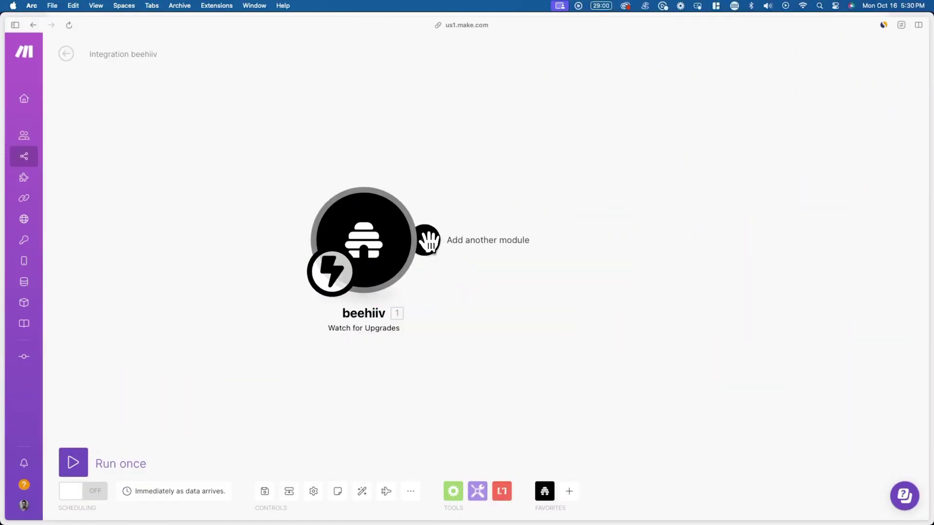
# Add a Circle Invite a Member module after the beehiiv trigger, linked to a Circle connection
pyautogui.click(356, 224)
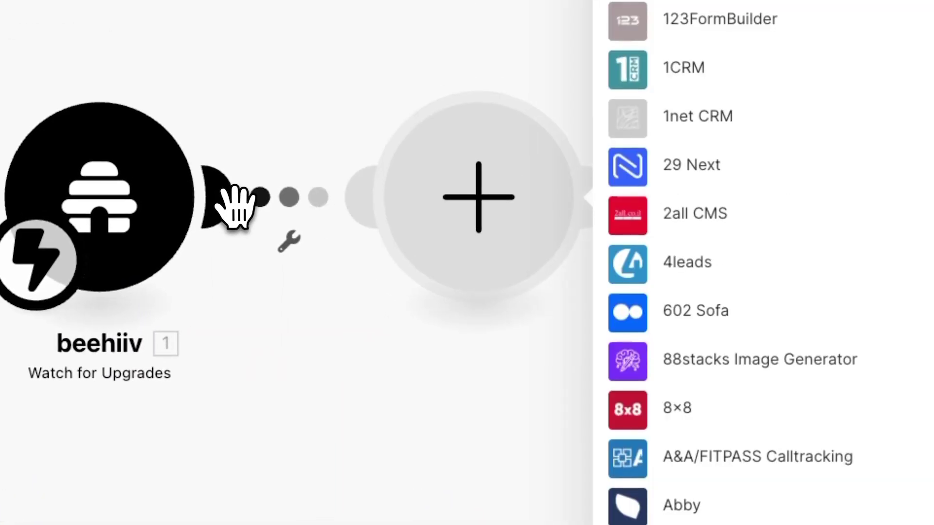
pyautogui.write('circle')
pyautogui.click(647, 150)
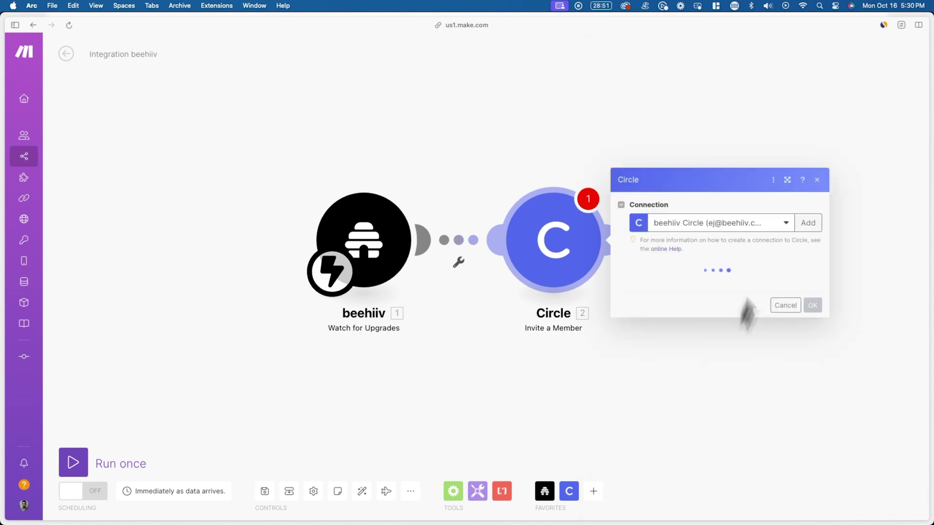
pyautogui.click(807, 94)
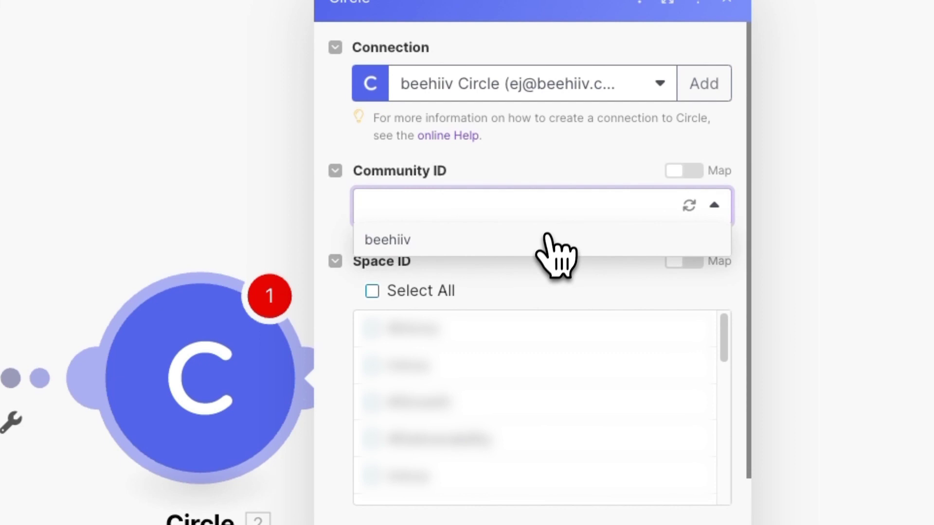
# Set Community ID to beehiiv, include all spaces, and map Subscriber Data: Email into Email
pyautogui.click(547, 239)
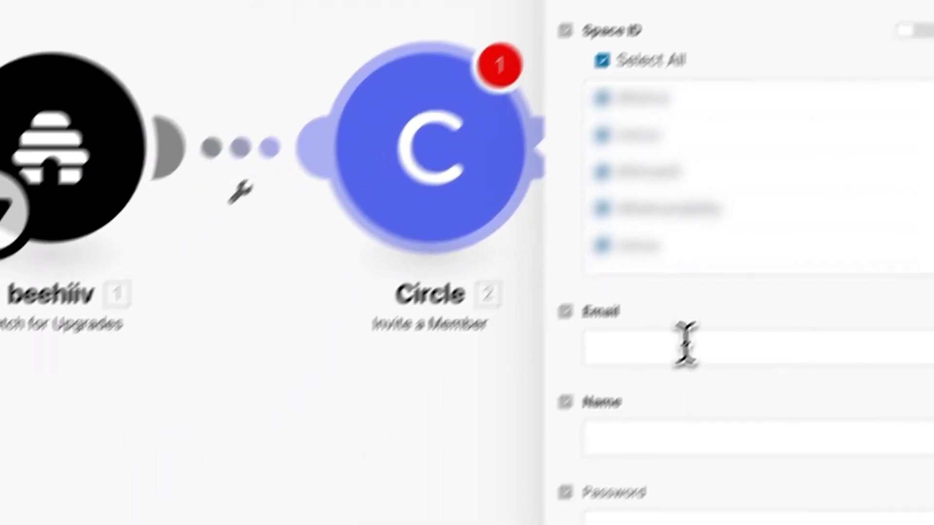
pyautogui.click(684, 344)
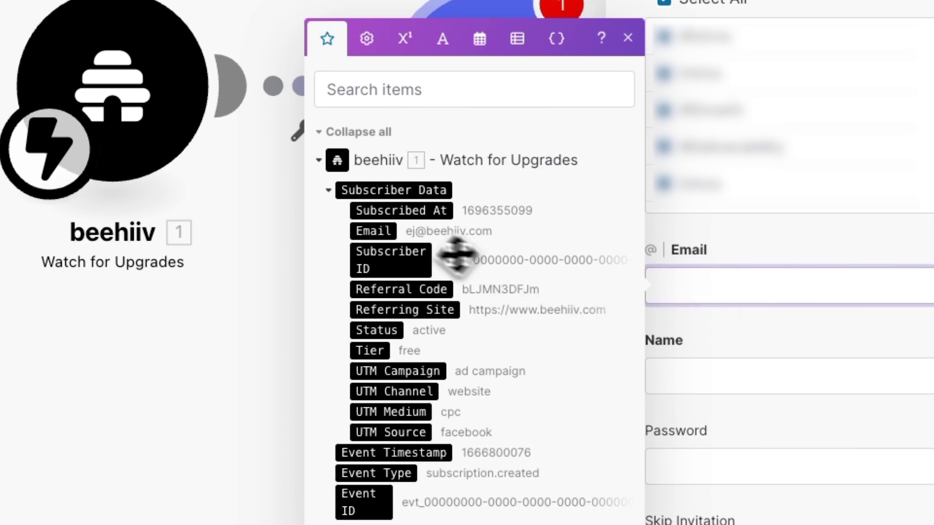
pyautogui.moveTo(380, 237); pyautogui.dragTo(545, 257)
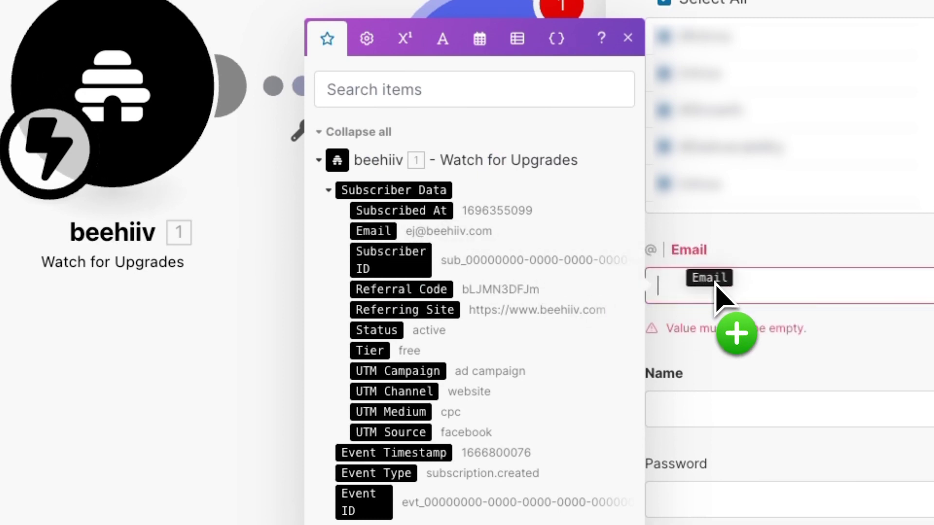
pyautogui.moveTo(715, 285); pyautogui.dragTo(716, 289)
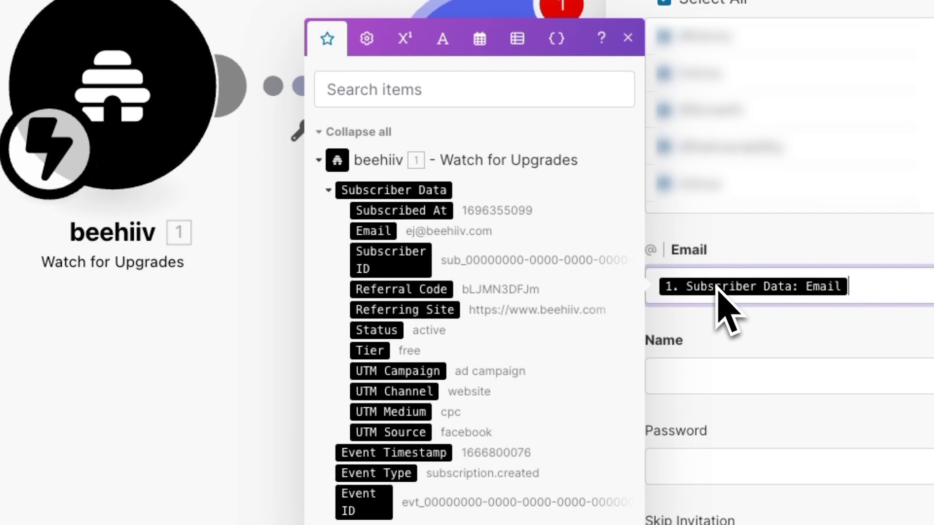
pyautogui.click(762, 374)
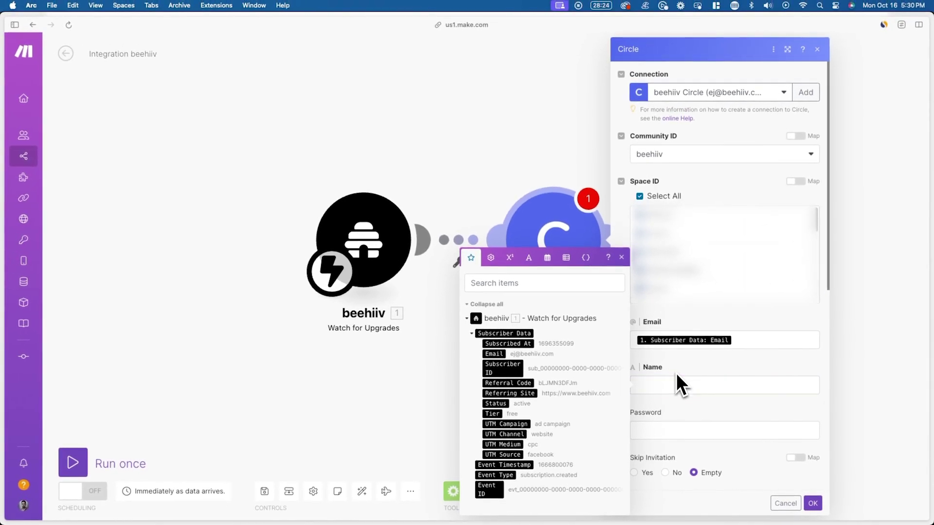
pyautogui.click(626, 267)
pyautogui.scroll(-1, 749, 431)
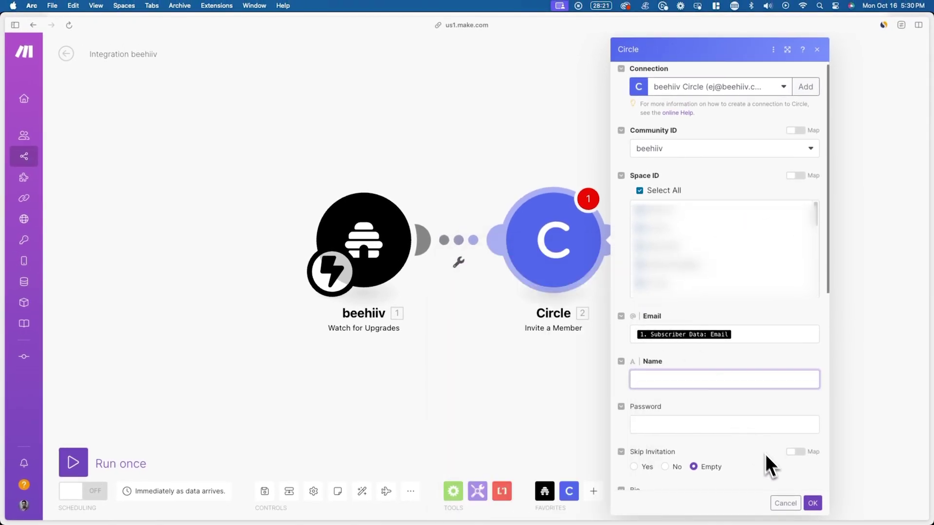
pyautogui.click(812, 503)
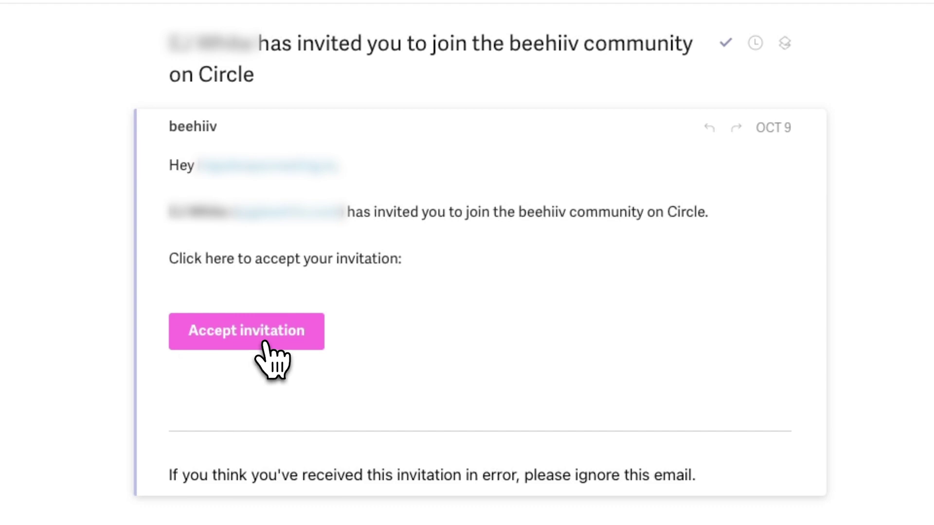
# Accept the Circle invitation email and enter a password on the Join beehiiv form
pyautogui.click(264, 342)
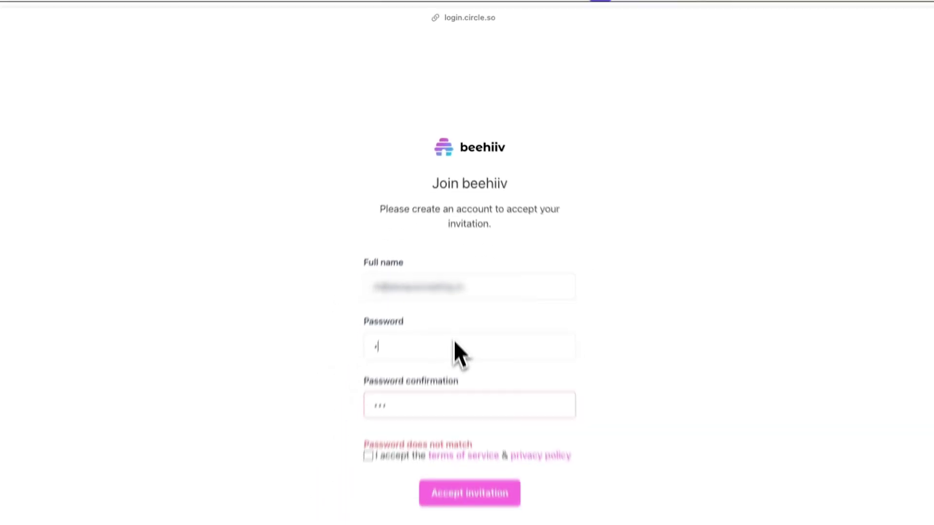
pyautogui.write('•••••••')
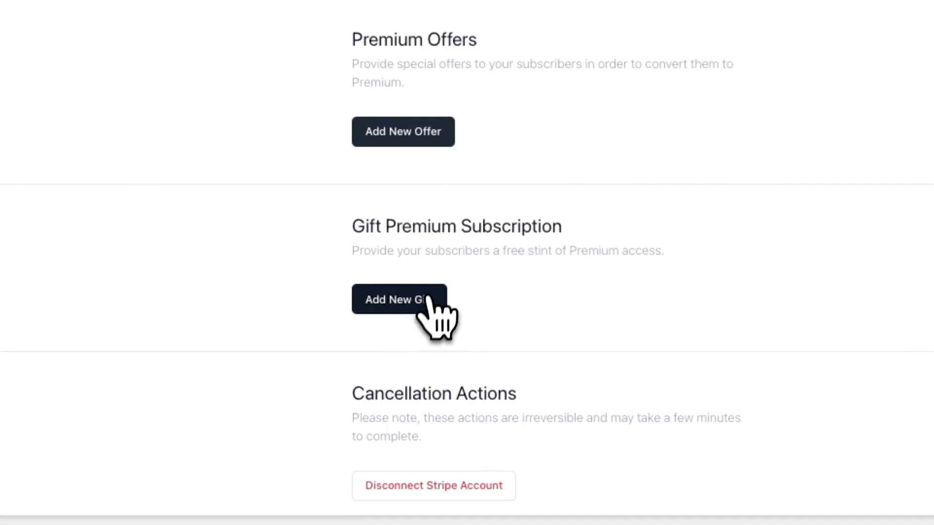
# Add a new Premium Gift subscription with Time Unit set to Lifetime
pyautogui.click(422, 306)
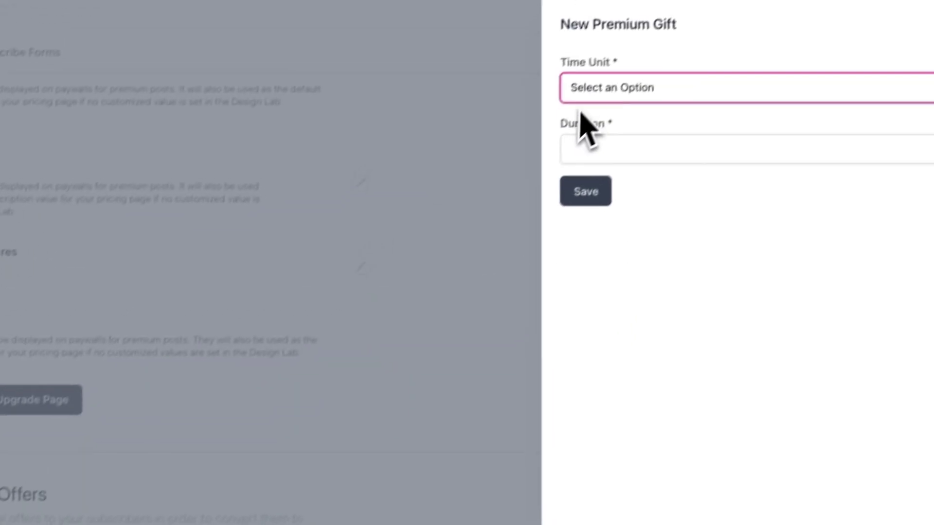
pyautogui.click(579, 97)
pyautogui.click(579, 231)
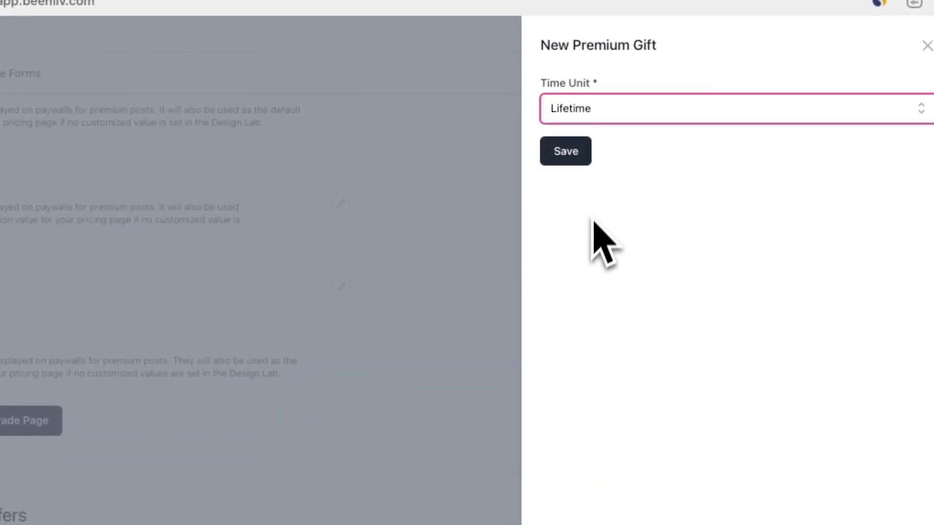
pyautogui.click(586, 162)
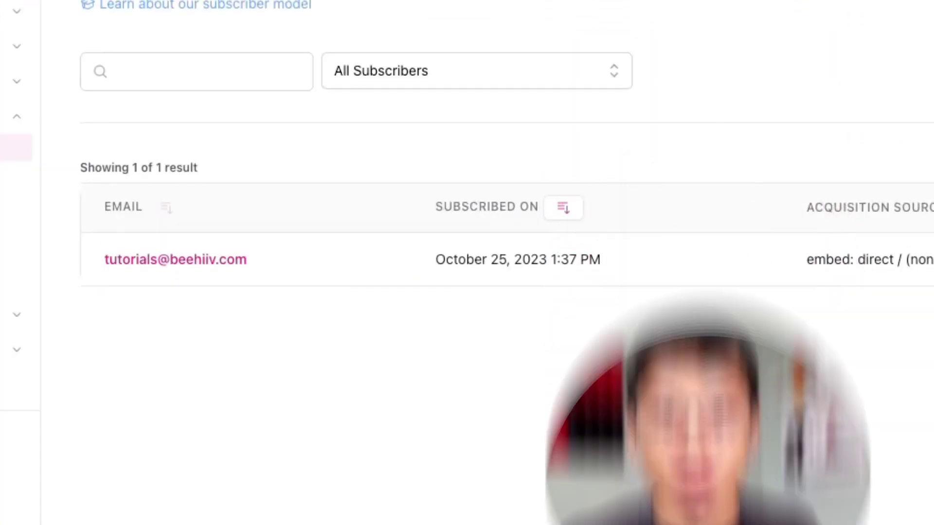
# Send the test subscriber a gifted Premium subscription from their detail page
pyautogui.click(197, 260)
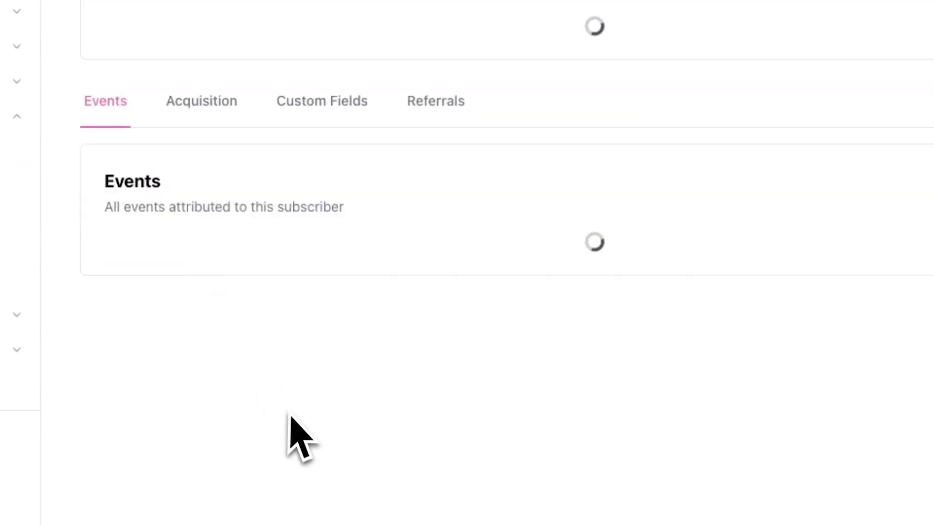
pyautogui.click(899, 63)
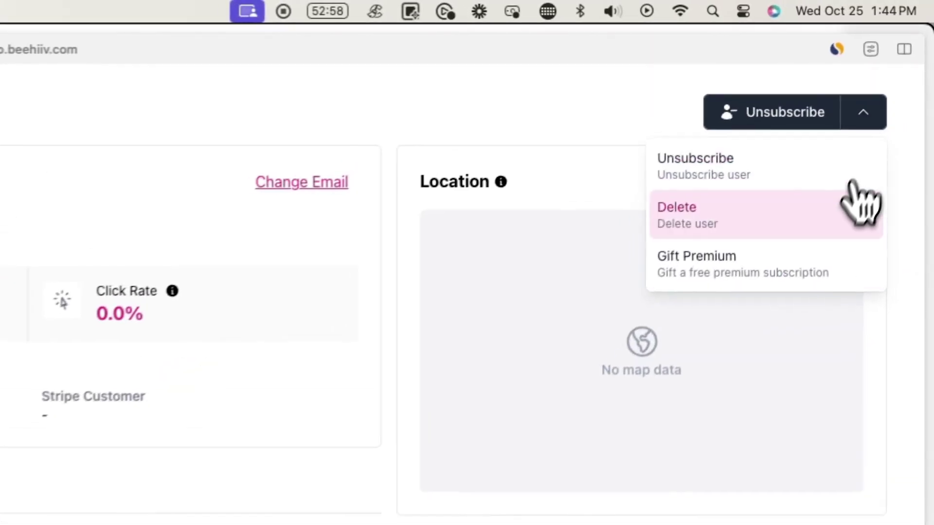
pyautogui.click(809, 275)
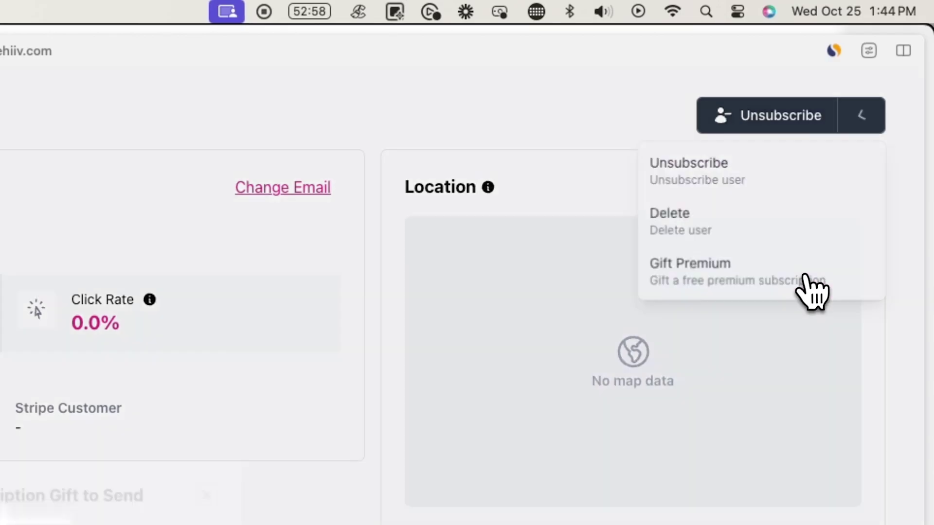
pyautogui.click(652, 311)
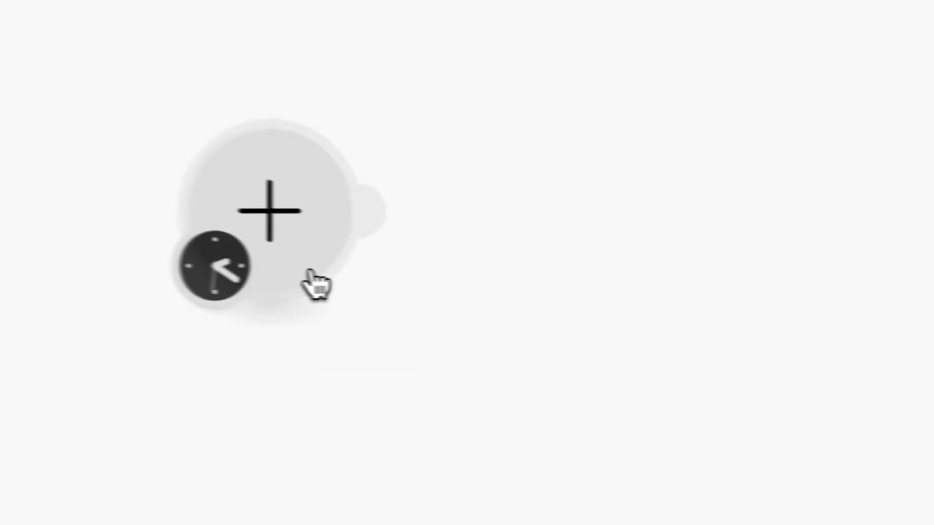
# Add a beehiiv Watch for Downgrades trigger with a new 'Downgraded premium subscriber' webhook
pyautogui.click(306, 280)
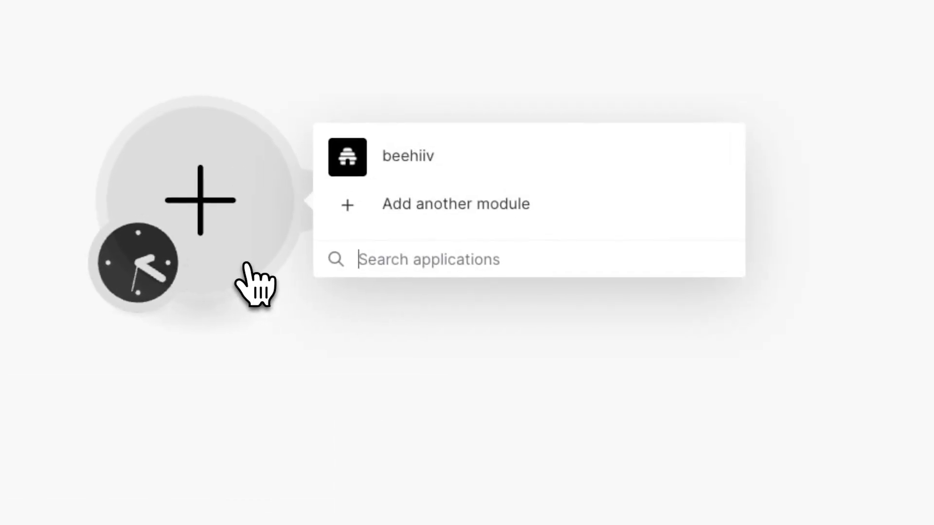
pyautogui.click(406, 170)
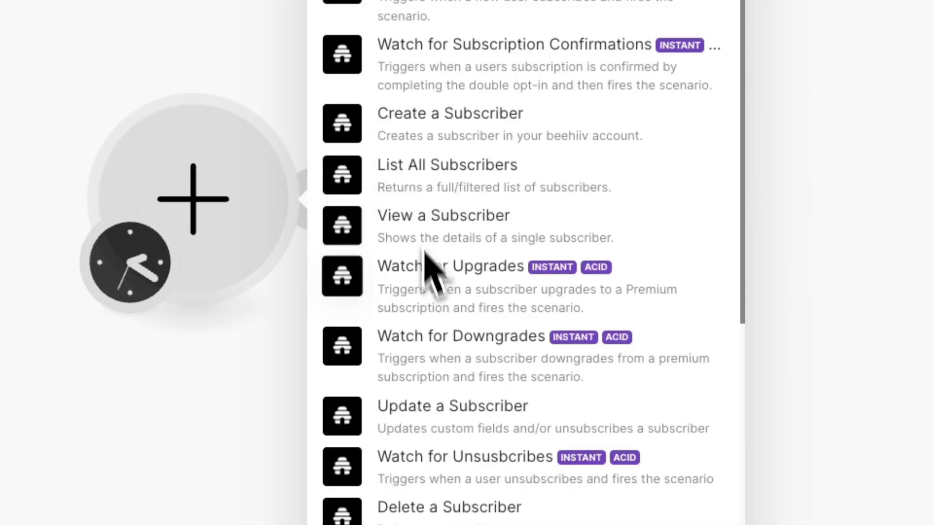
pyautogui.click(463, 360)
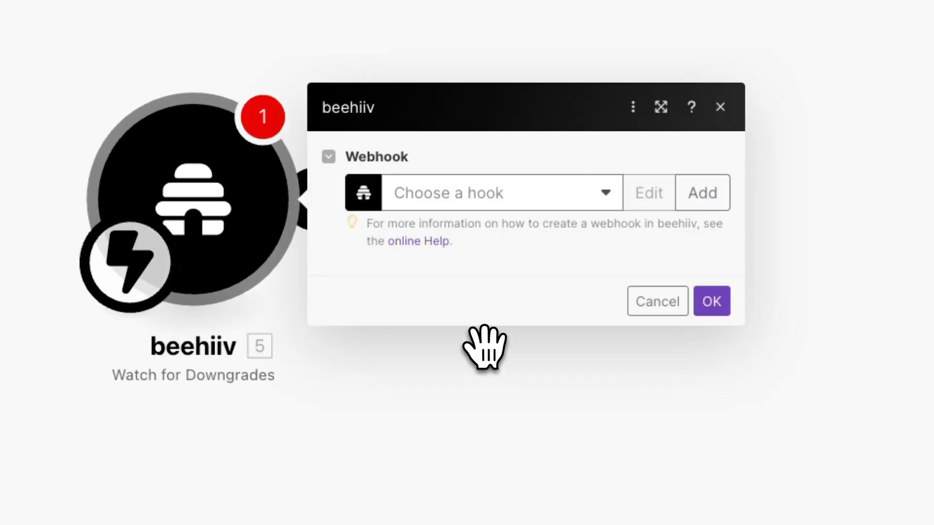
pyautogui.click(681, 205)
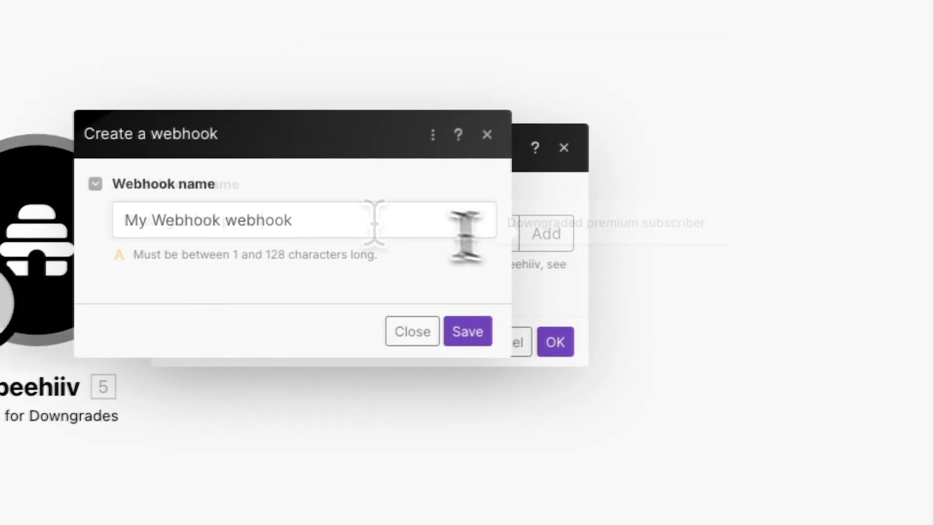
pyautogui.write('Downgraded premium subscriber')
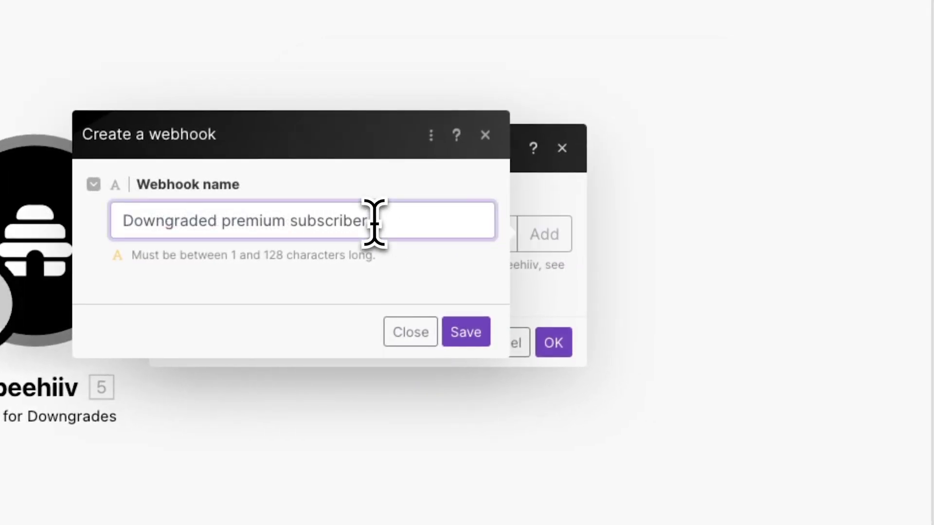
pyautogui.click(466, 333)
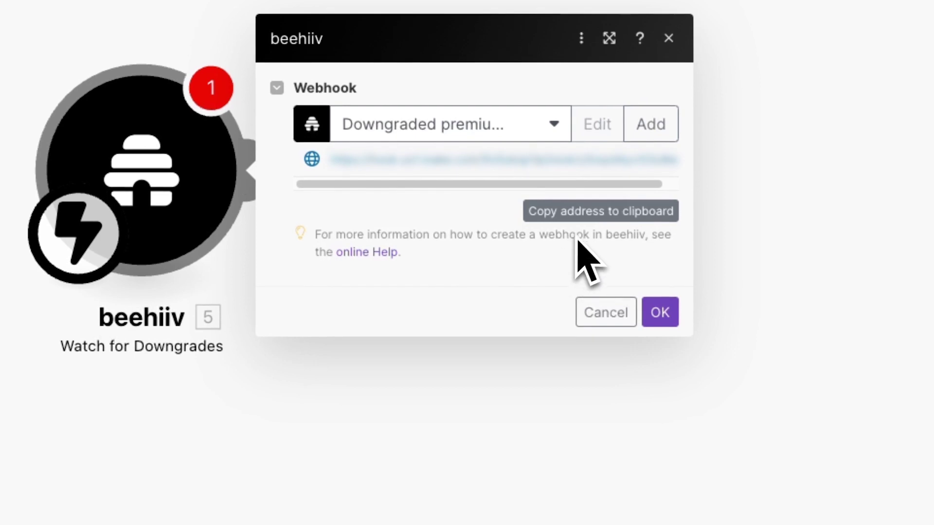
pyautogui.click(660, 313)
# Save a beehiiv webhook endpoint using the pasted Make address for subscription.downgraded events
pyautogui.click(78, 226)
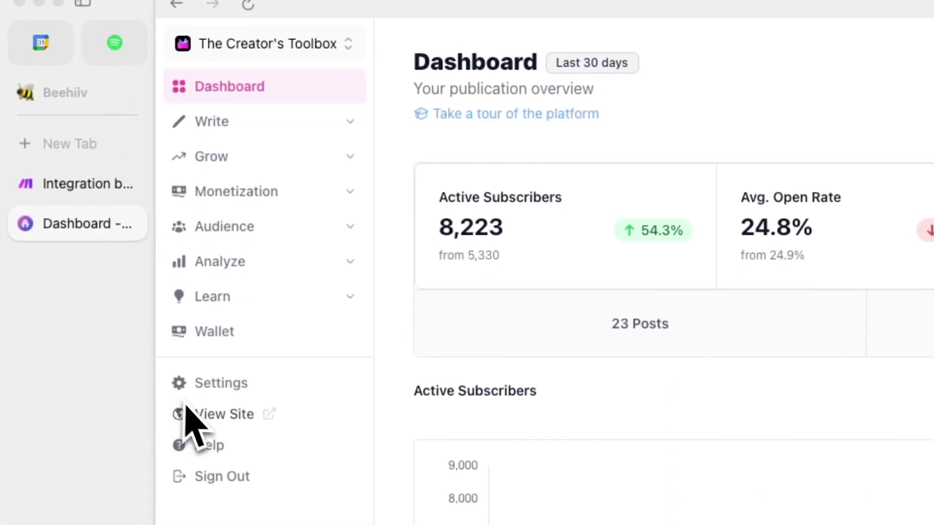
pyautogui.click(197, 387)
pyautogui.click(214, 374)
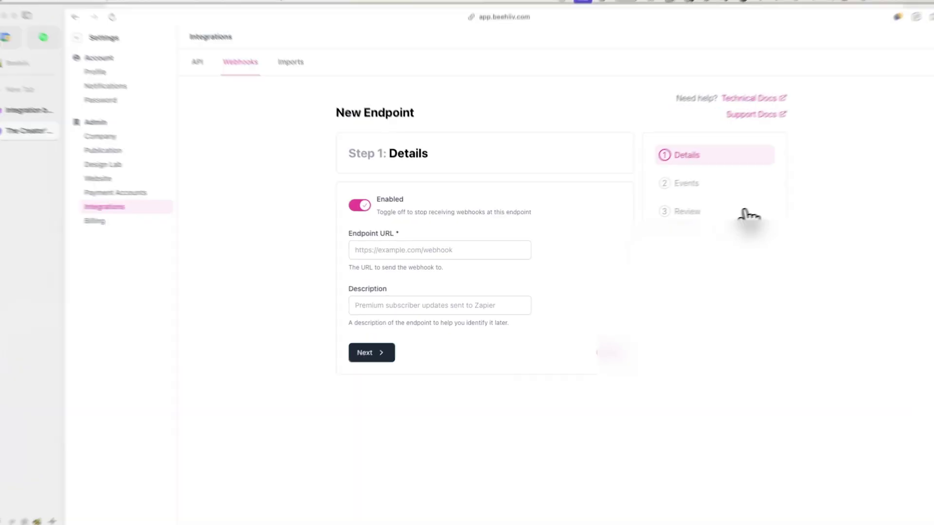
pyautogui.click(472, 248)
pyautogui.hotkey('ctrl', 'v')
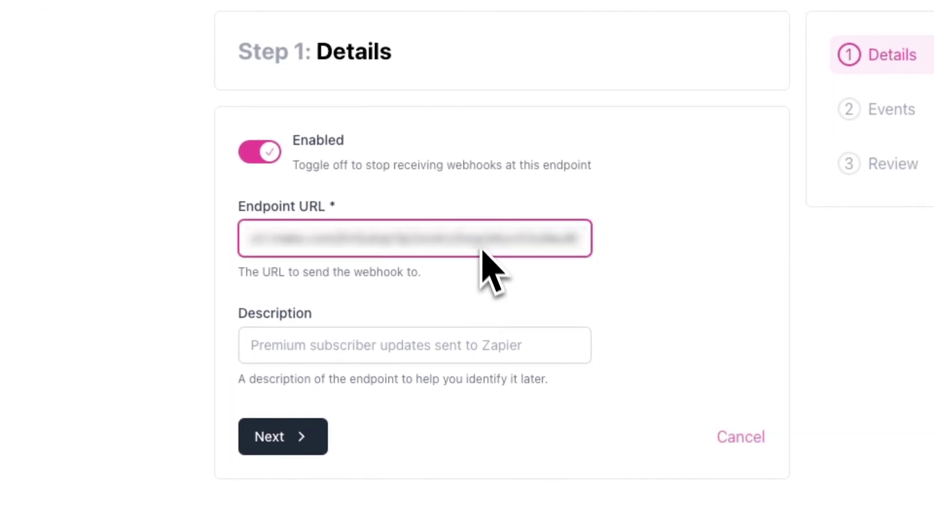
pyautogui.click(311, 451)
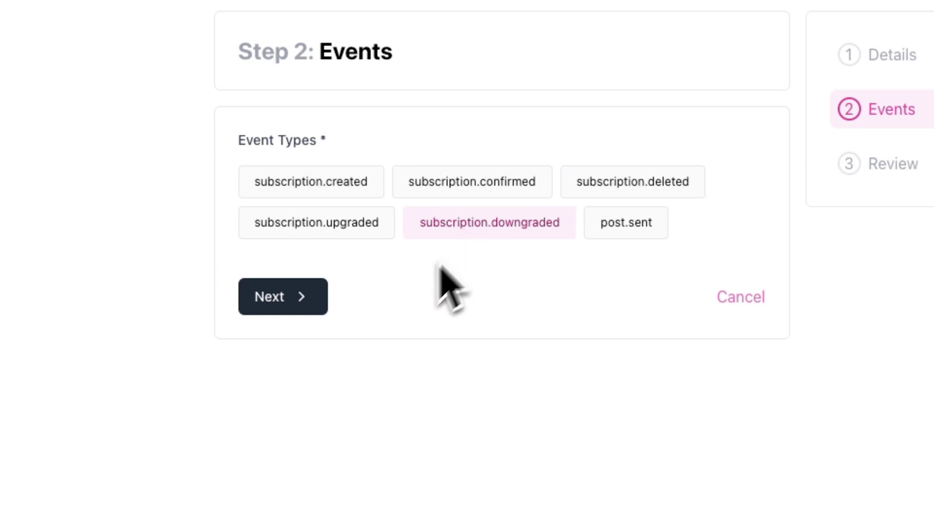
pyautogui.click(285, 297)
pyautogui.click(358, 426)
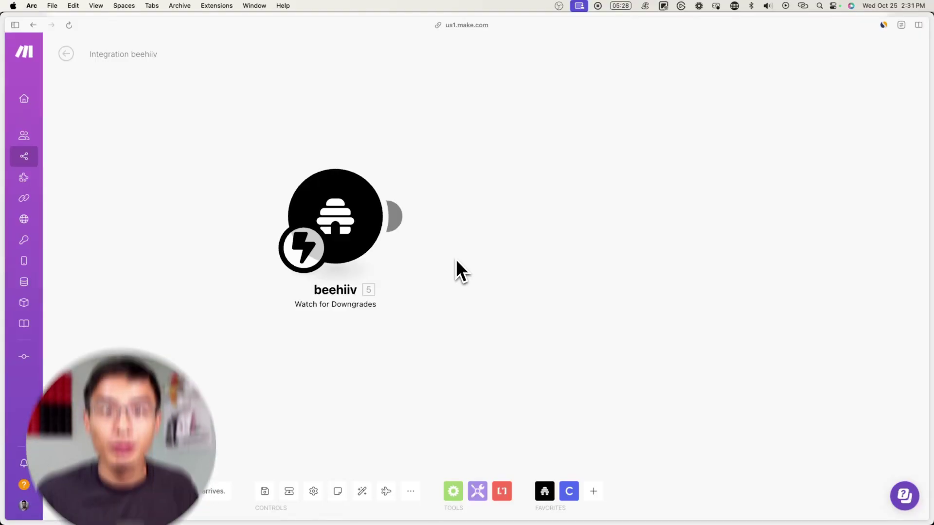
# Add a Circle Remove a Member module after the beehiiv trigger
pyautogui.click(394, 217)
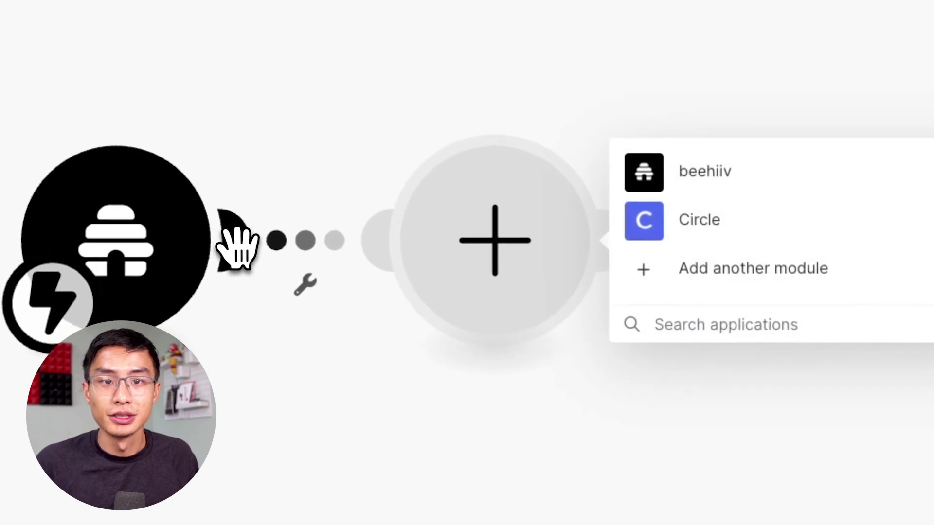
pyautogui.click(625, 220)
pyautogui.scroll(-5, 642, 245)
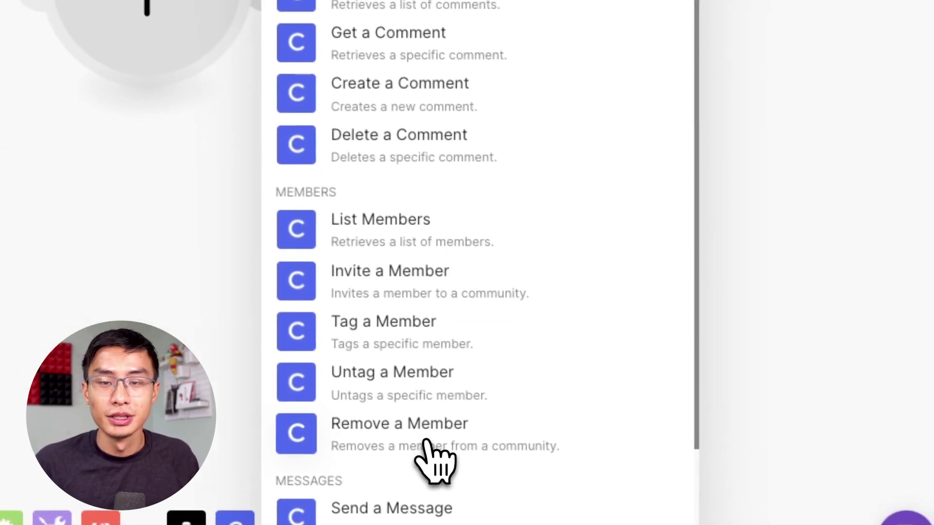
pyautogui.click(426, 440)
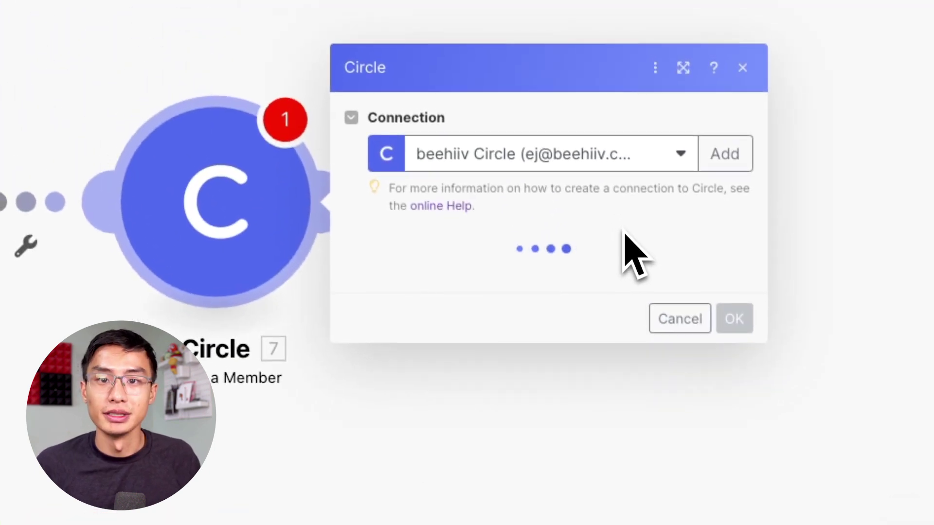
# Pick beehiiv as the Community ID and map Subscriber Data: Email into Email
pyautogui.click(705, 203)
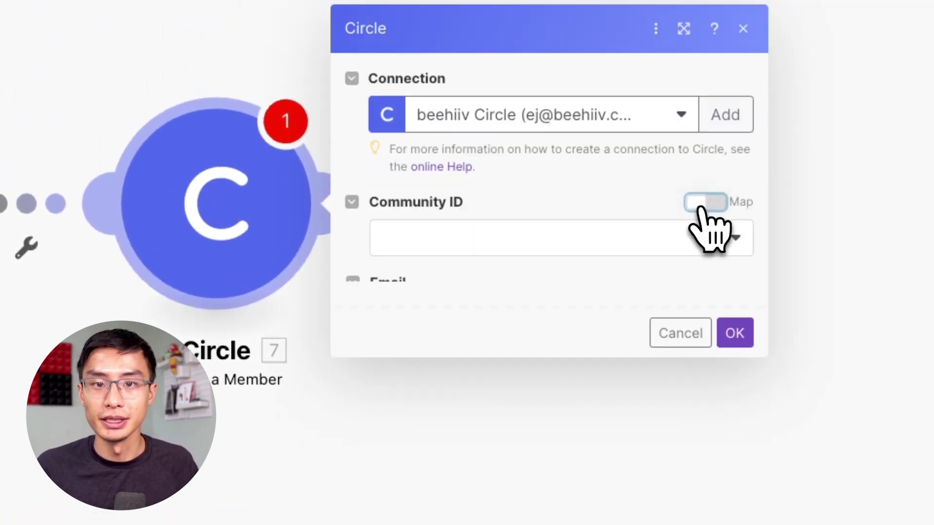
pyautogui.click(544, 311)
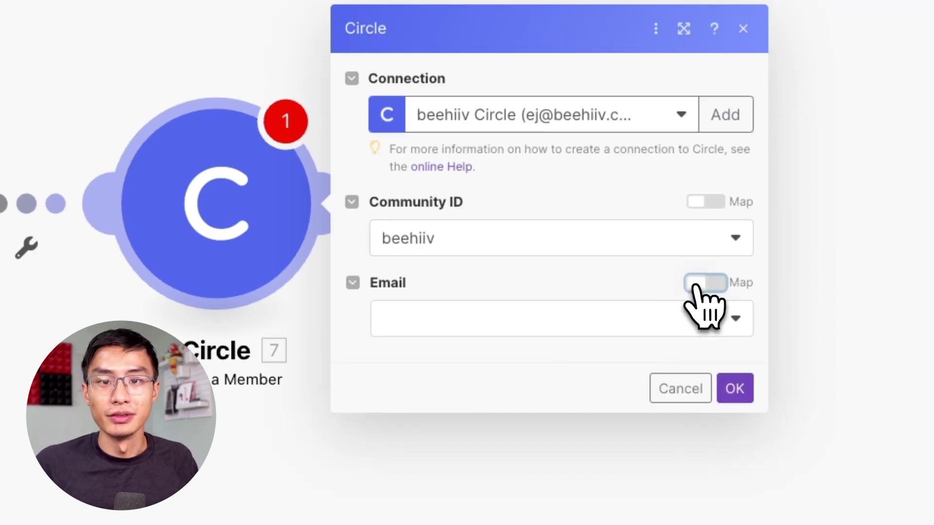
pyautogui.click(705, 283)
pyautogui.moveTo(229, 222); pyautogui.dragTo(604, 287)
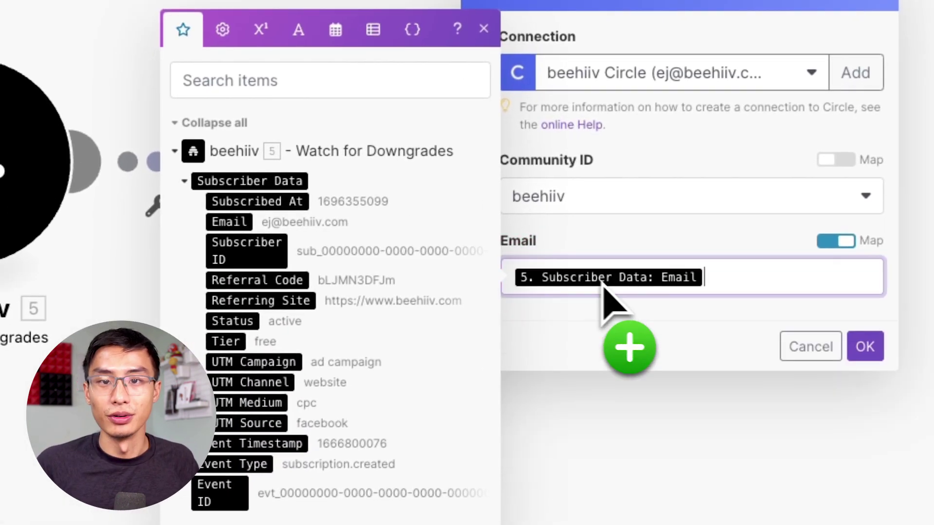